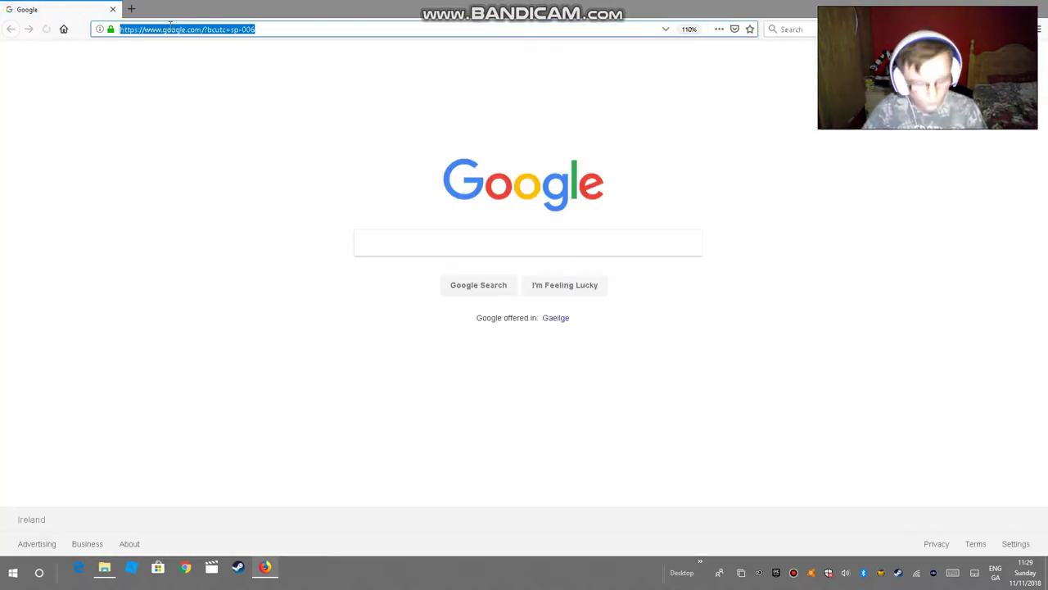
Step: Search the web for "winara" and switch to the results for the corrected term "winrar"
type("winara")
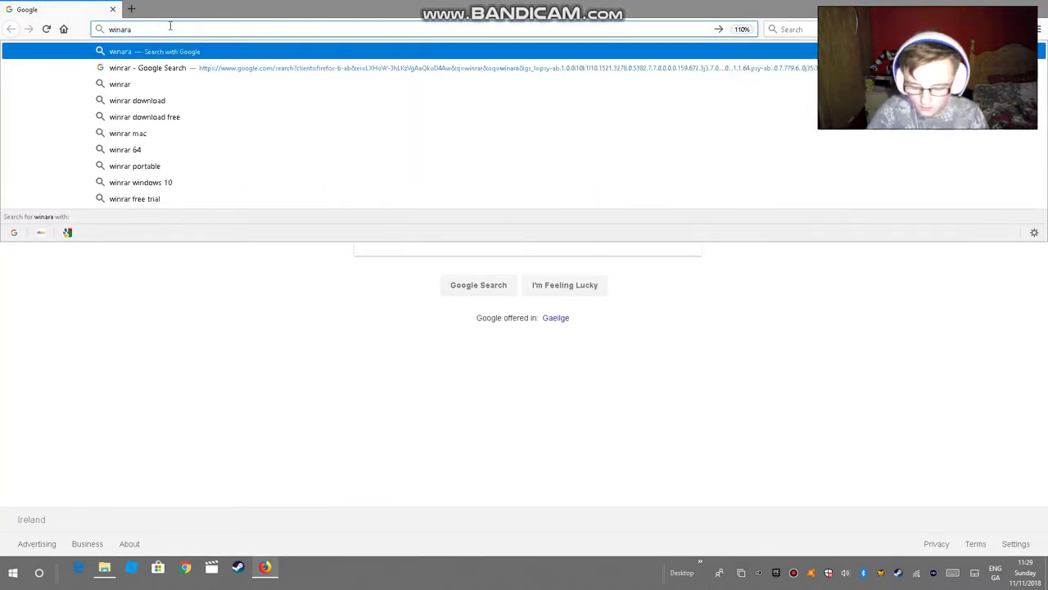
key("Return")
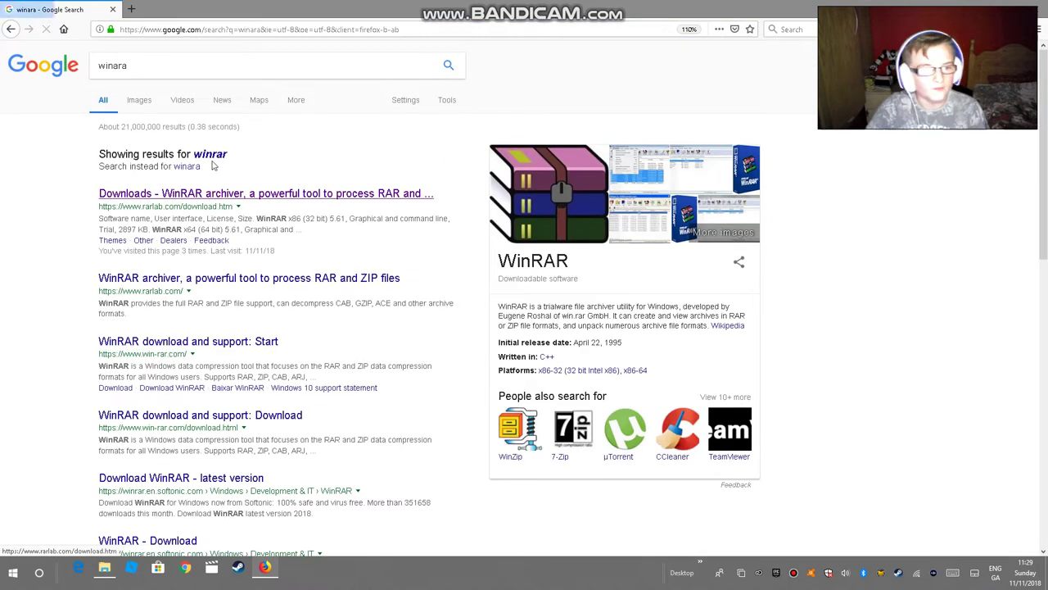
left_click(236, 152)
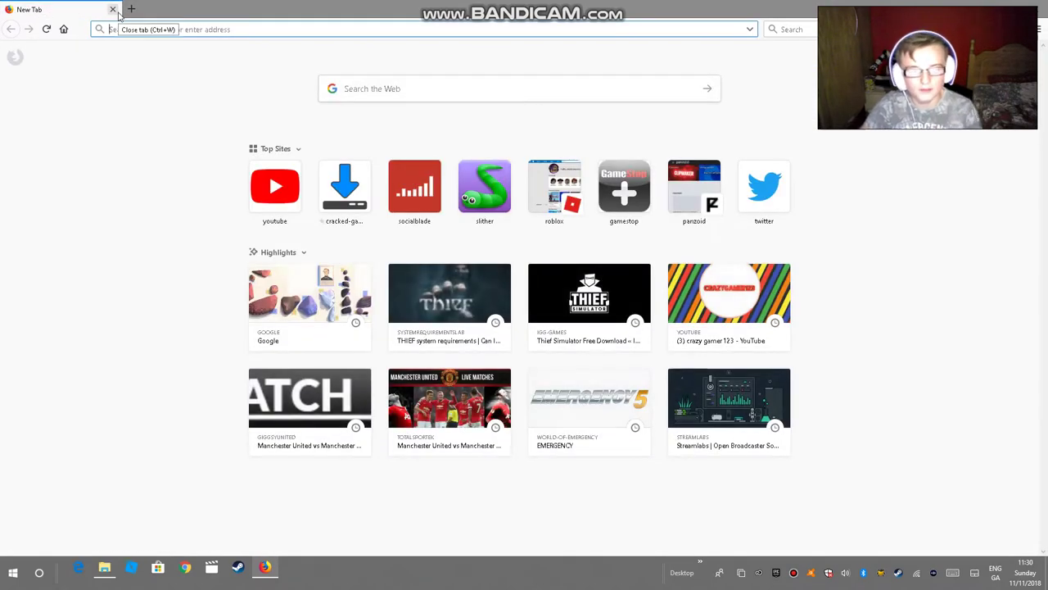
Step: Open igg-games.com and deny the site's notification request
type("igg-games.com")
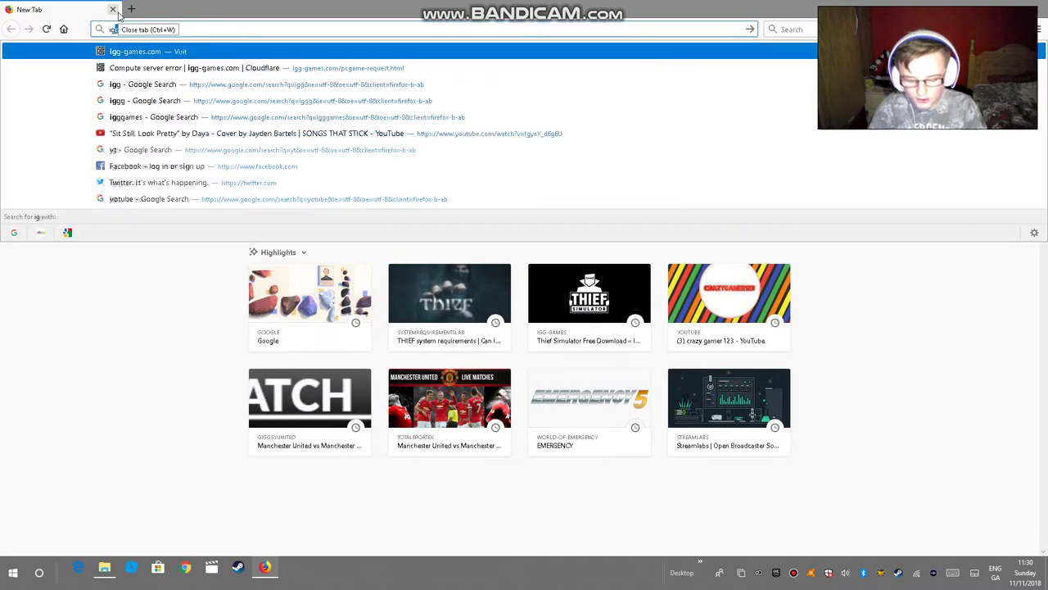
key("Return")
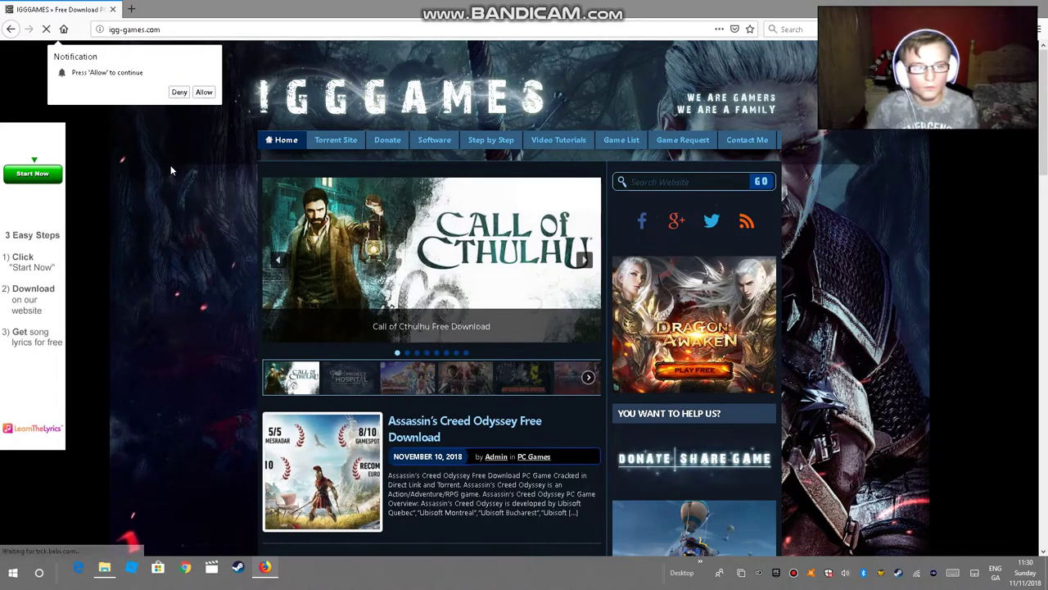
left_click(181, 93)
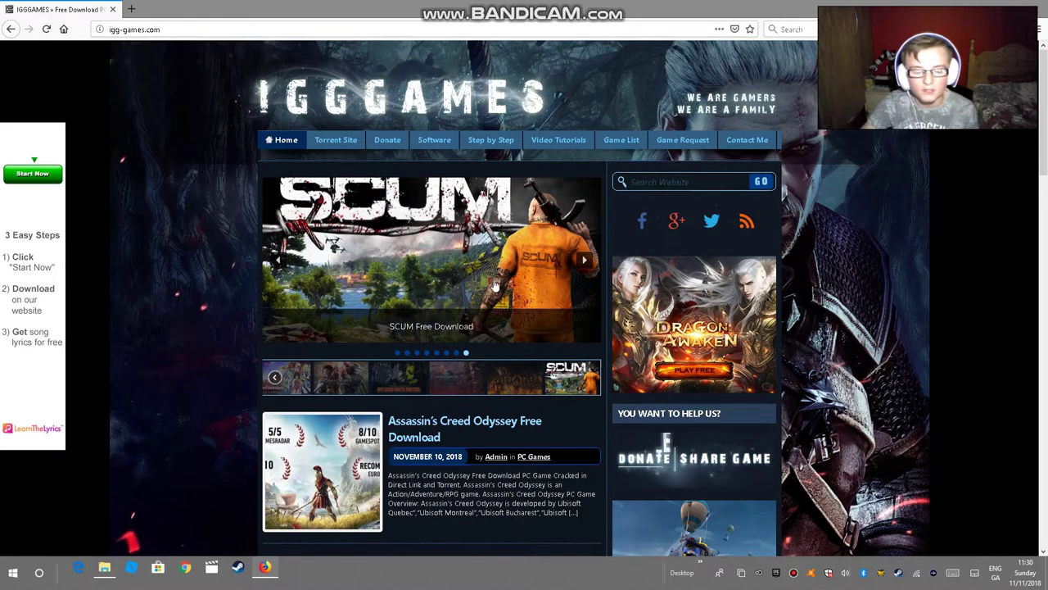
Step: Open the Thief Simulator Free Download post and review its description, download links and install instructions
scroll(491, 205, "down", 10)
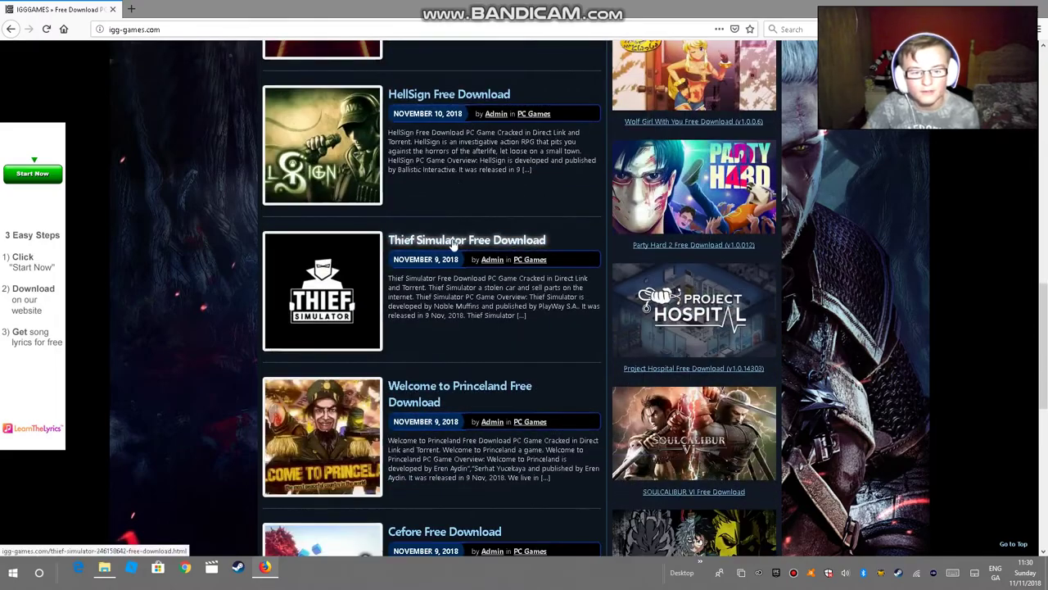
left_click(452, 241)
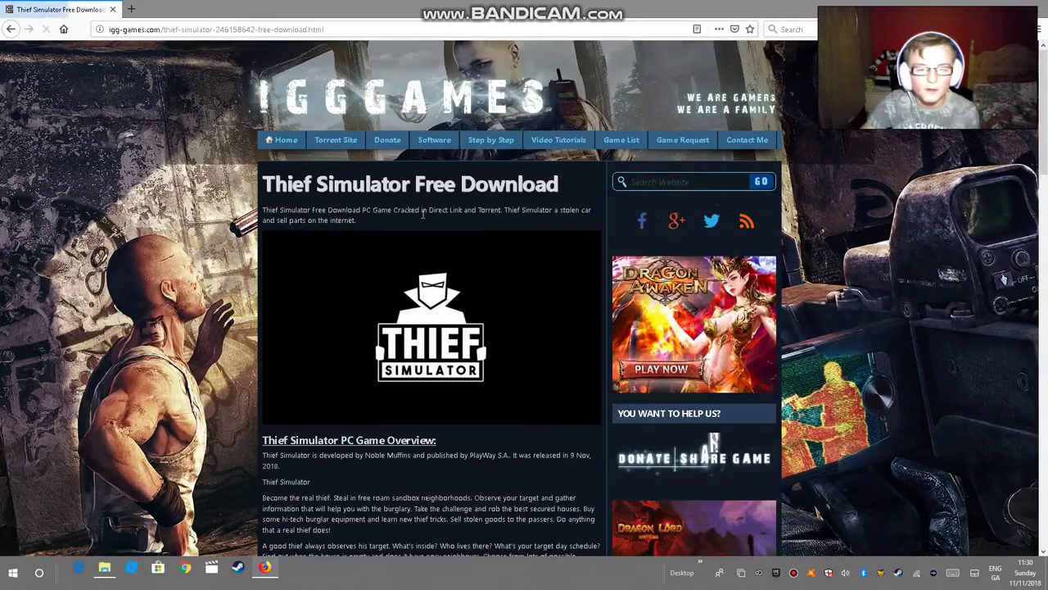
scroll(424, 217, "down", 5)
scroll(398, 258, "up", 3)
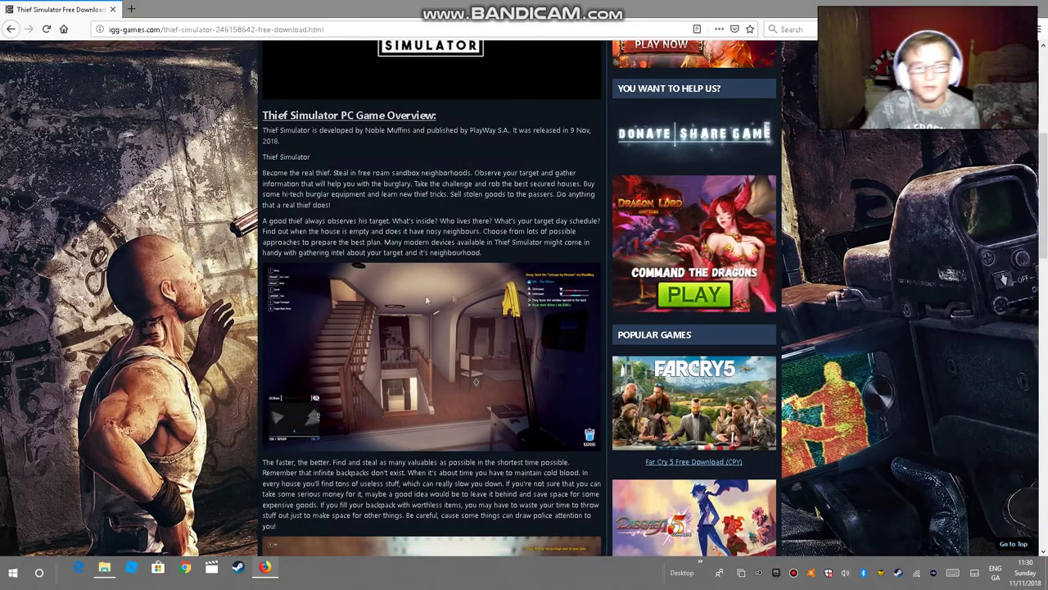
scroll(457, 401, "down", 5)
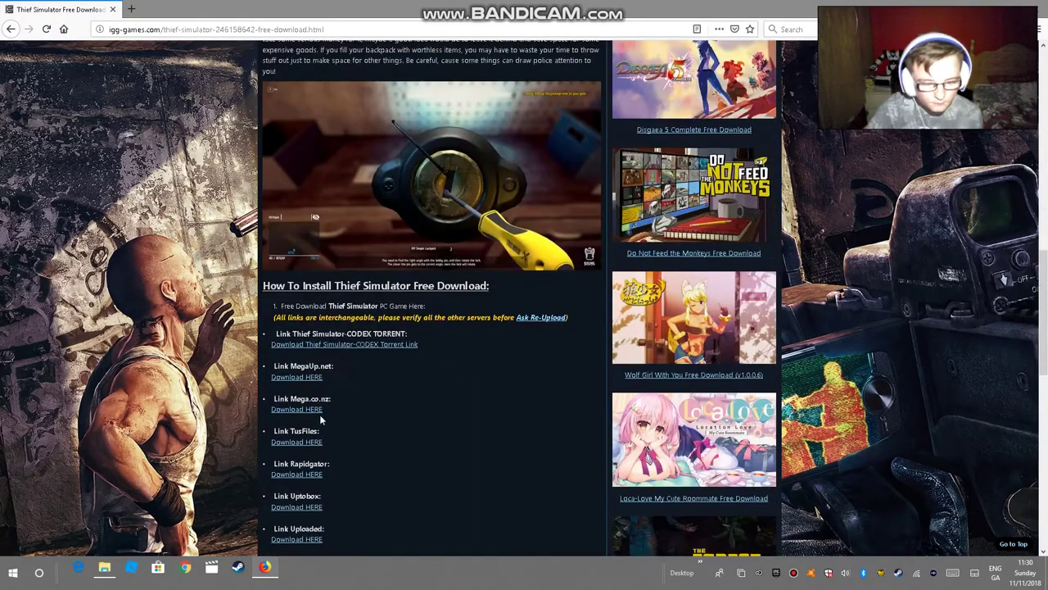
scroll(306, 366, "down", 4)
scroll(311, 336, "up", 2)
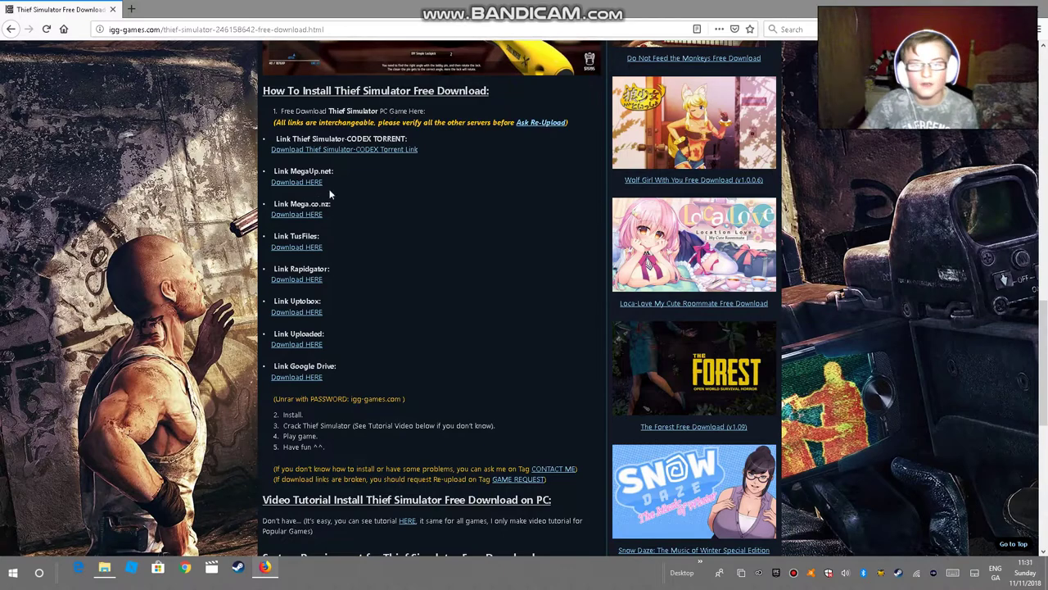
Step: Follow the Mega.co.nz download link through to the MEGA file page, and close both browser tabs
left_click(302, 216)
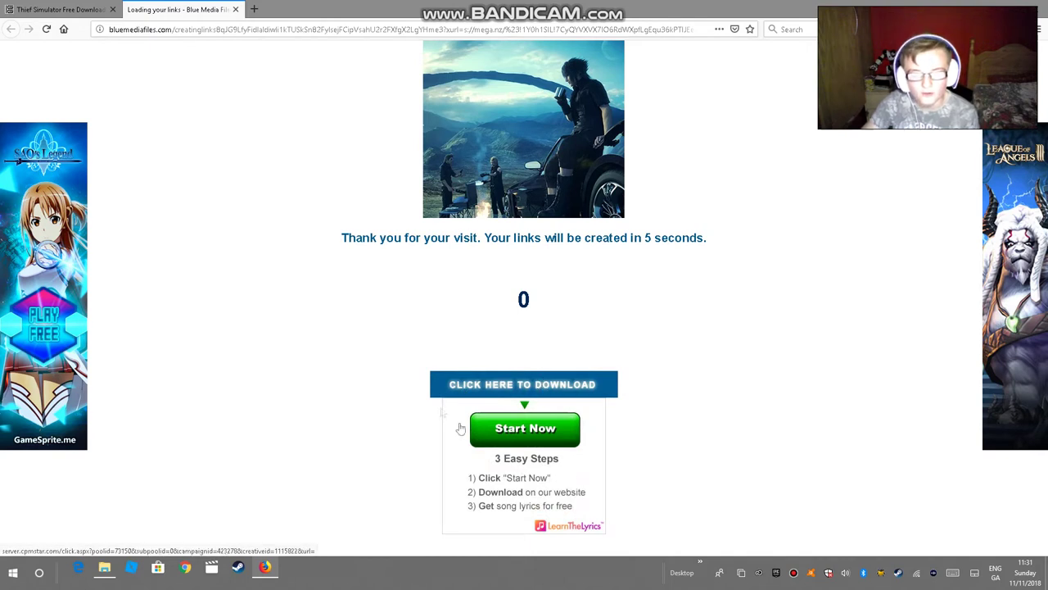
left_click(555, 391)
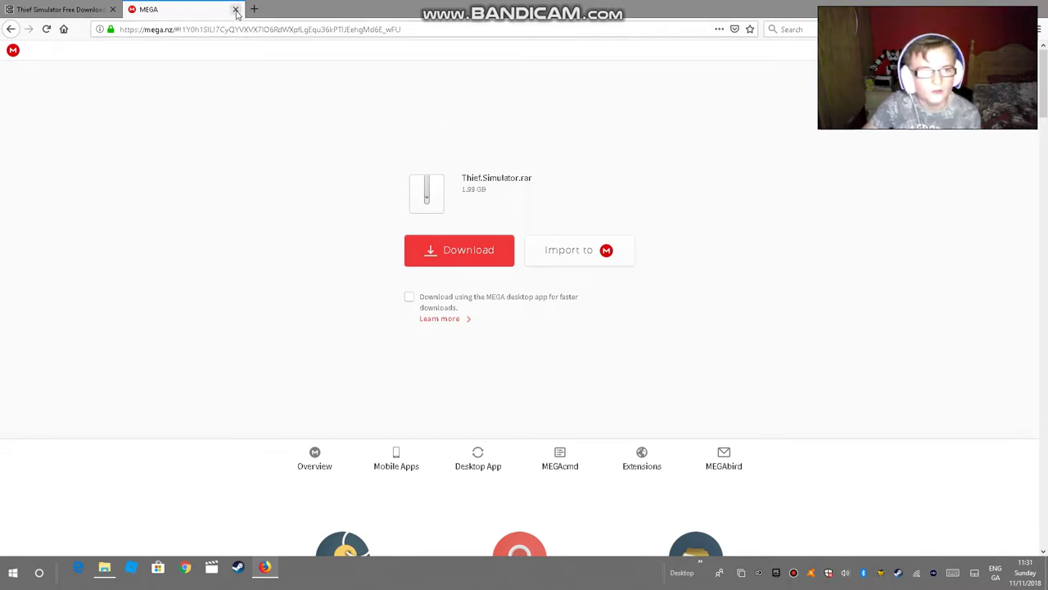
left_click(235, 10)
left_click(113, 9)
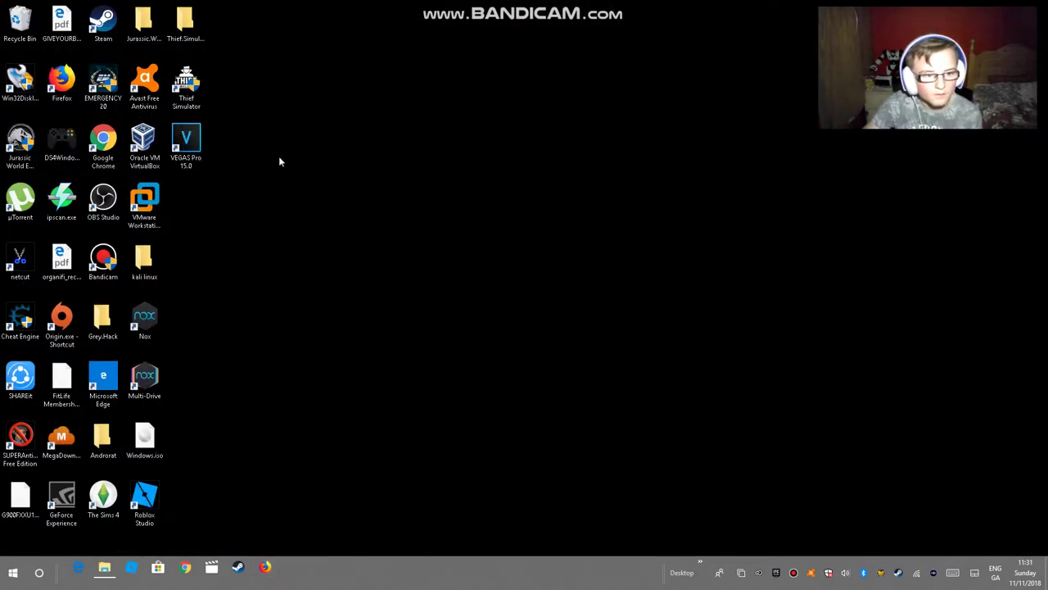
Step: Open the nested IGG-Thief.Simulator folder inside the desktop's Thief.Simulator folder and run setup.exe
left_click(186, 25)
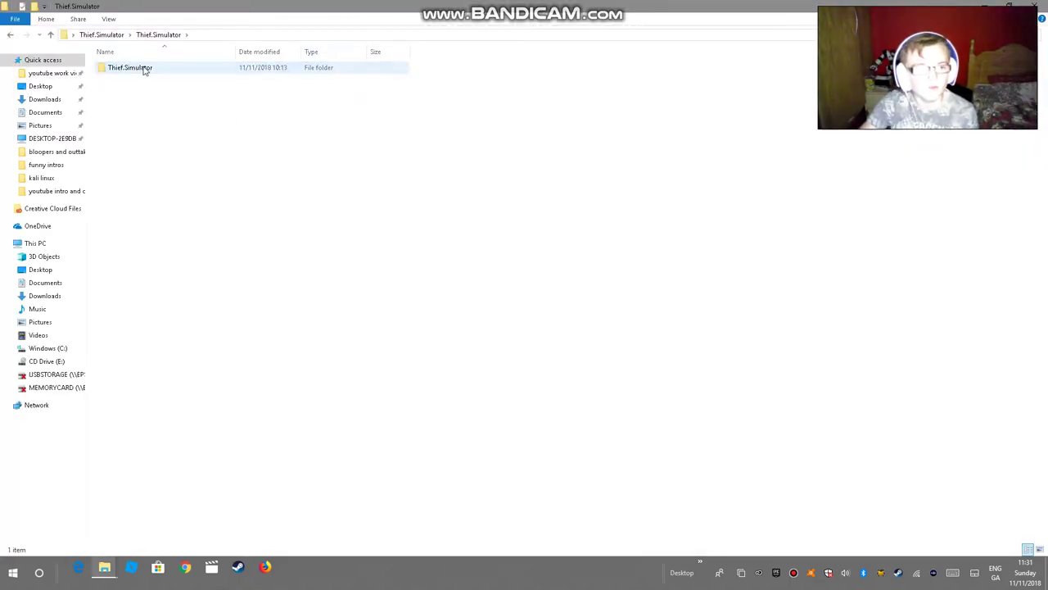
double_click(139, 68)
double_click(139, 71)
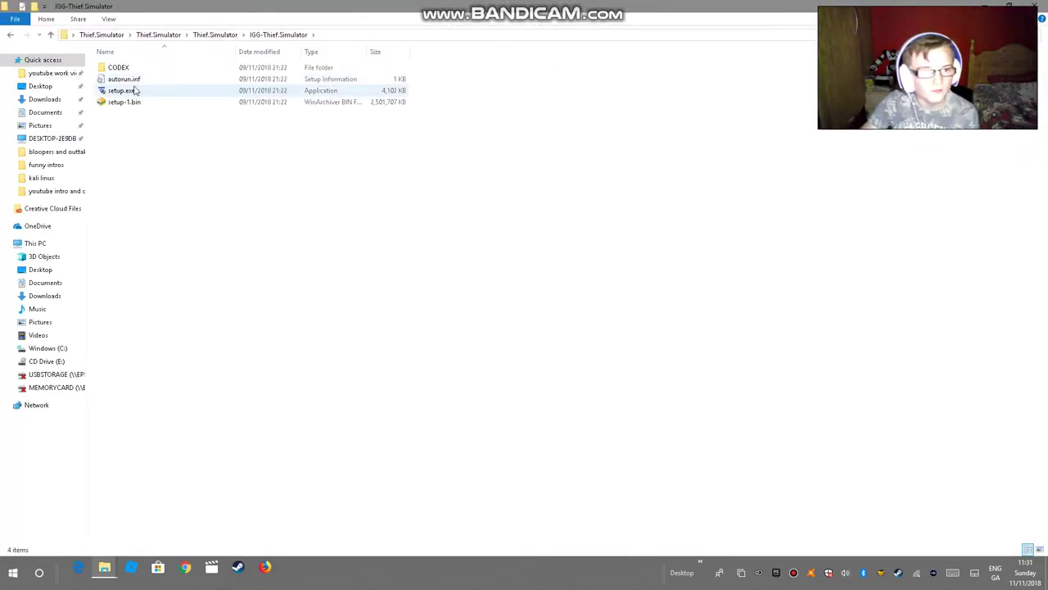
double_click(146, 91)
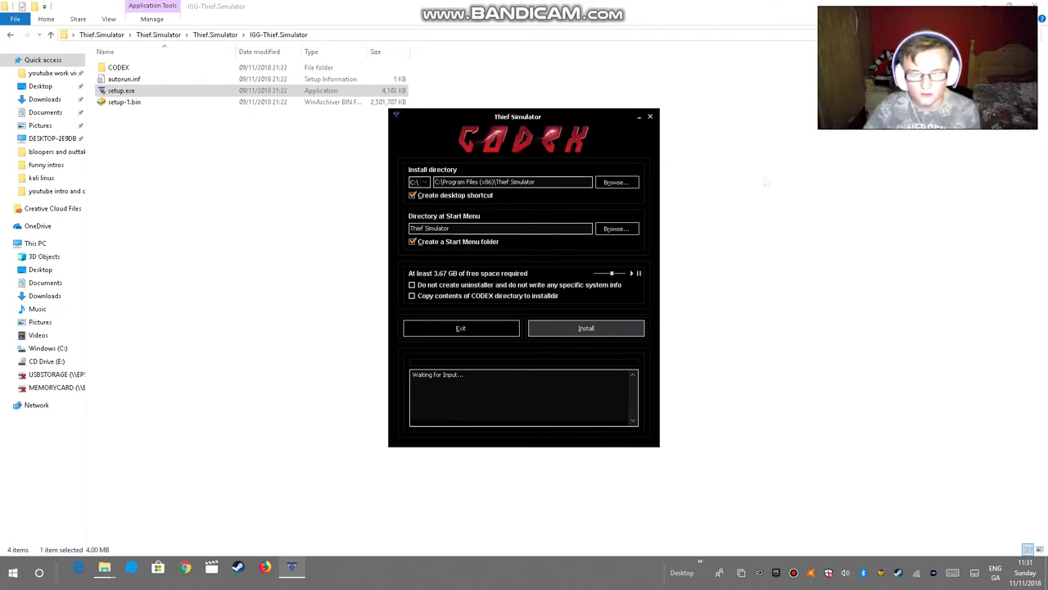
Step: Disable the Start Menu folder option in the installer, and dismiss the installer and folder windows without installing
left_click(419, 246)
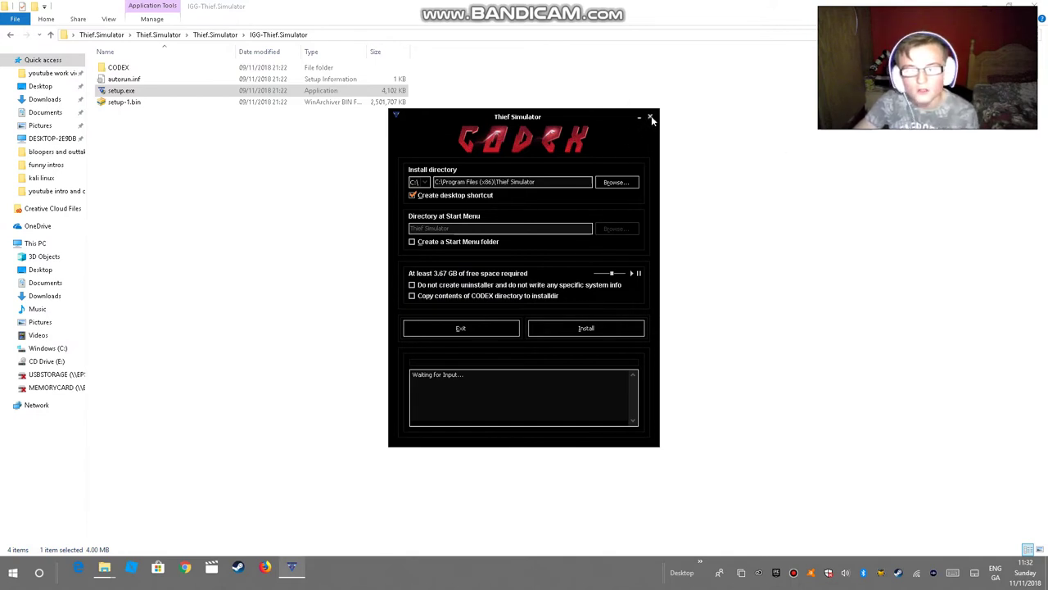
left_click(649, 117)
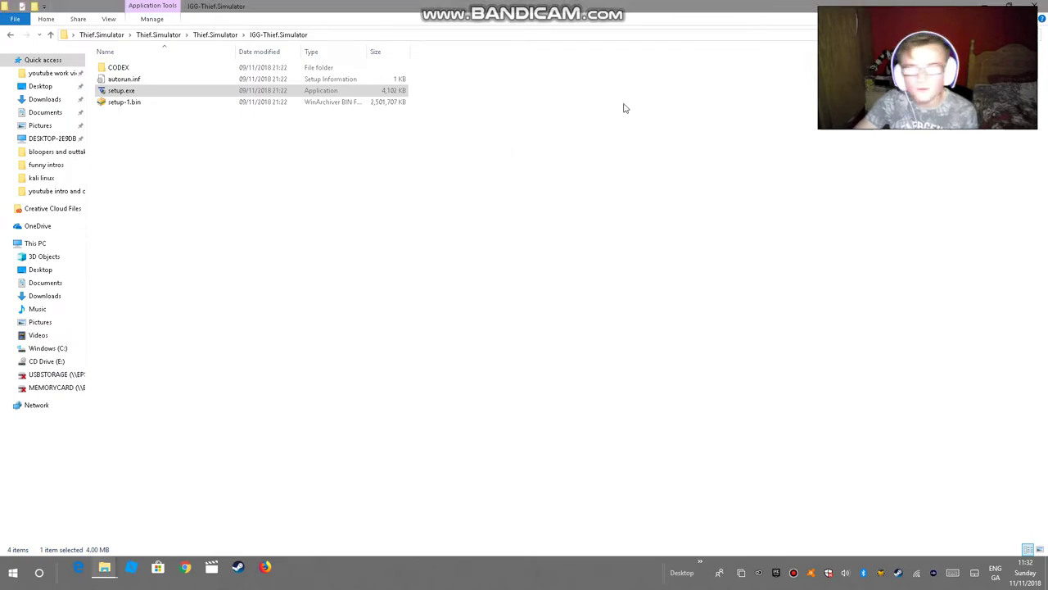
left_click(983, 5)
Step: Open the file location of the desktop's Thief Simulator shortcut and maximize the folder window
double_click(195, 86)
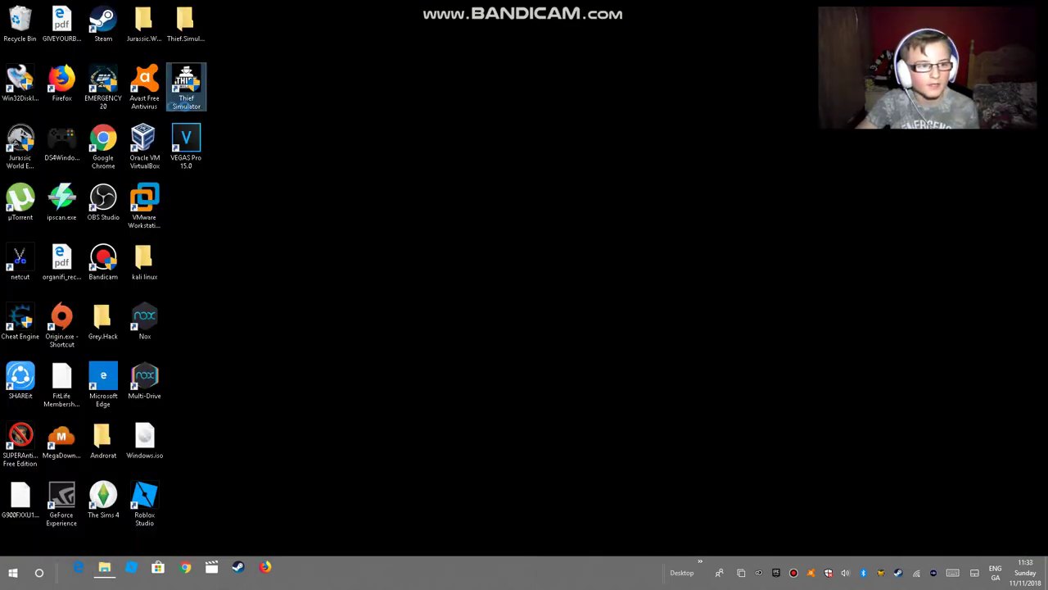
right_click(189, 82)
left_click(91, 108)
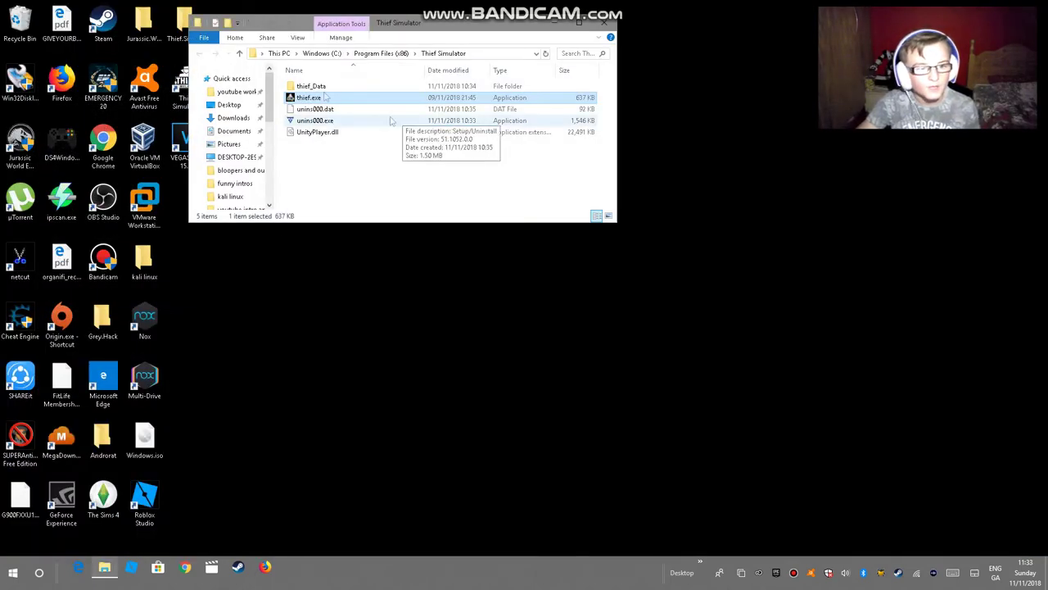
left_click(578, 22)
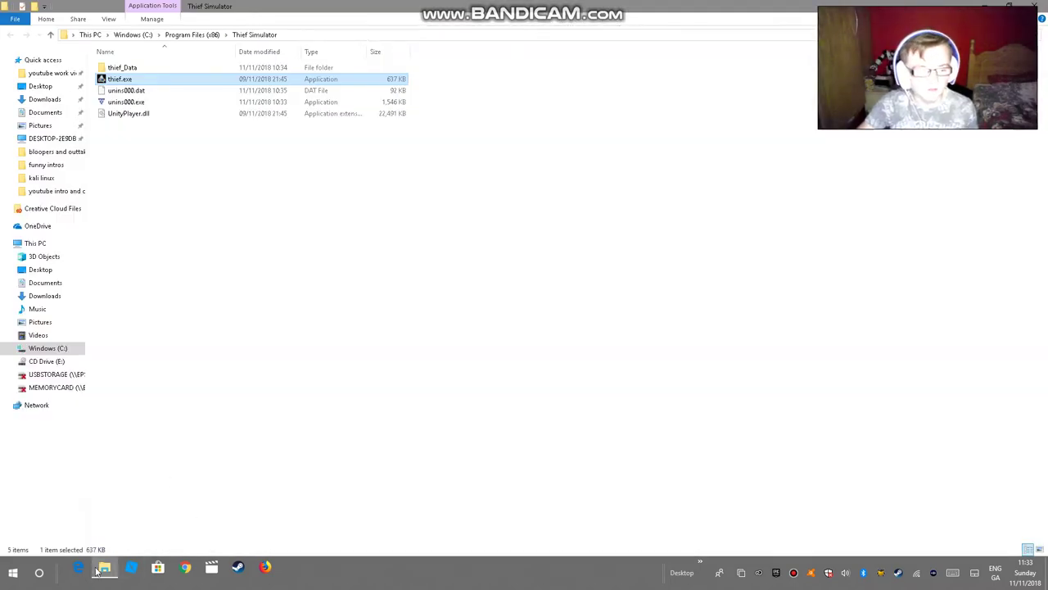
Step: Open the thief_Data folder within the CODEX folder of the extracted IGG-Thief.Simulator files
left_click(966, 5)
double_click(199, 94)
double_click(139, 71)
double_click(136, 70)
double_click(136, 71)
double_click(110, 68)
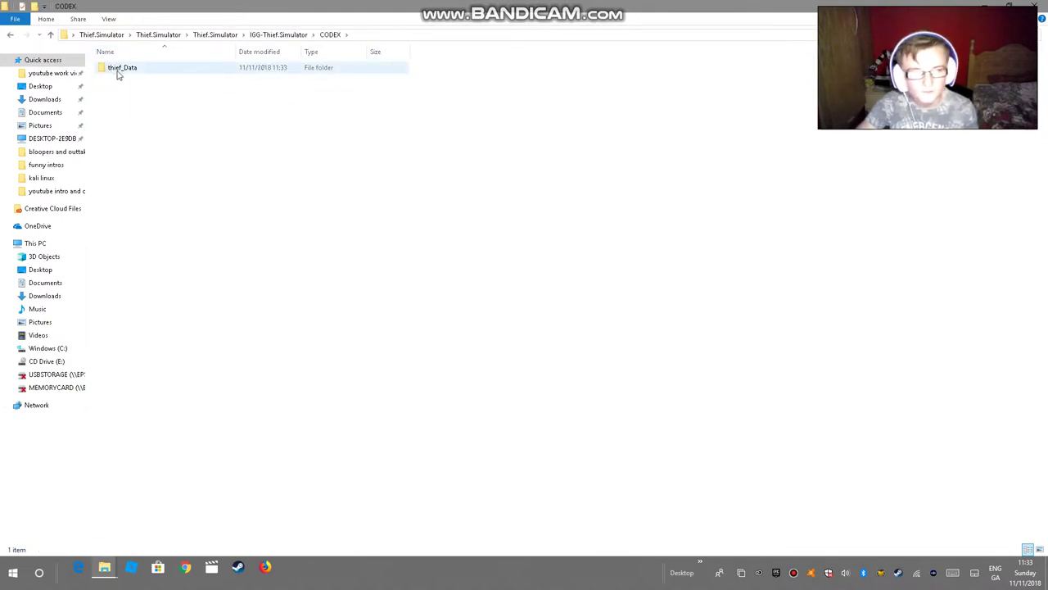
double_click(119, 71)
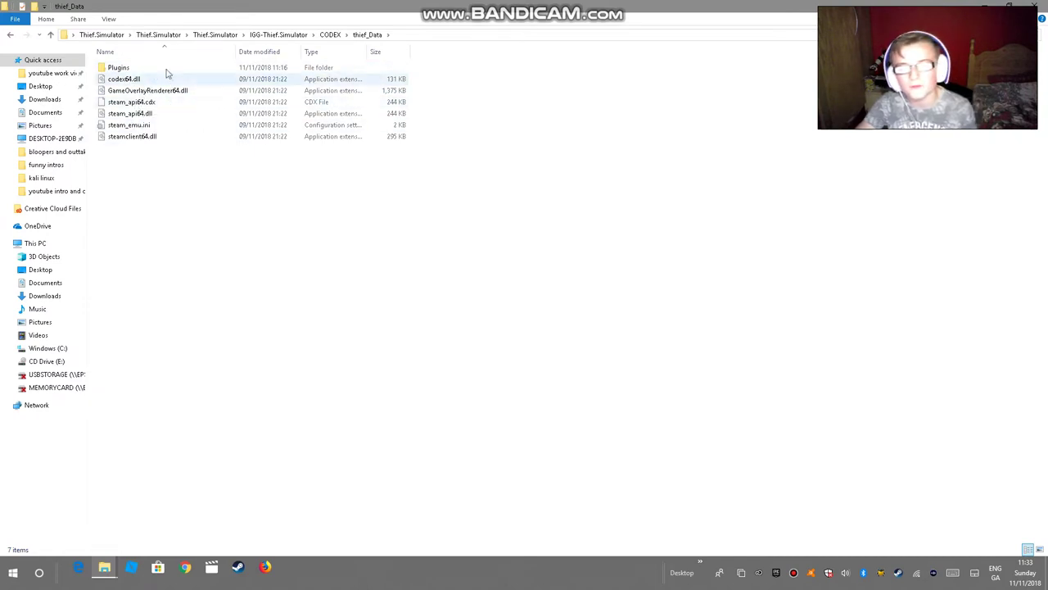
Step: Move the six loose files from CODEX's thief_Data into the Thief Simulator program folder with administrator permission, and close the folder windows
left_click_drag(198, 174, 129, 74)
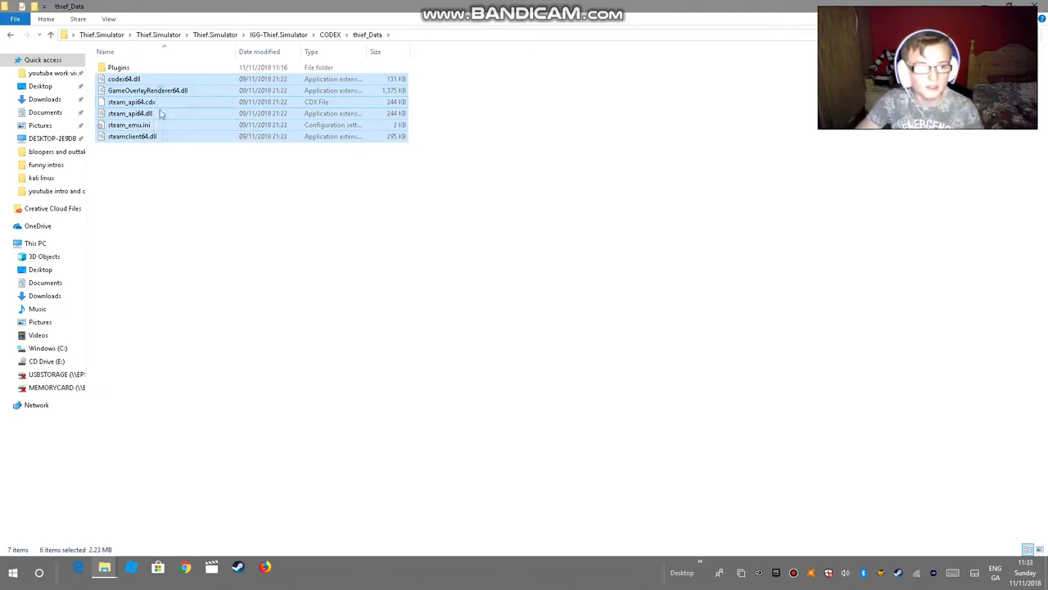
left_click_drag(159, 112, 191, 211)
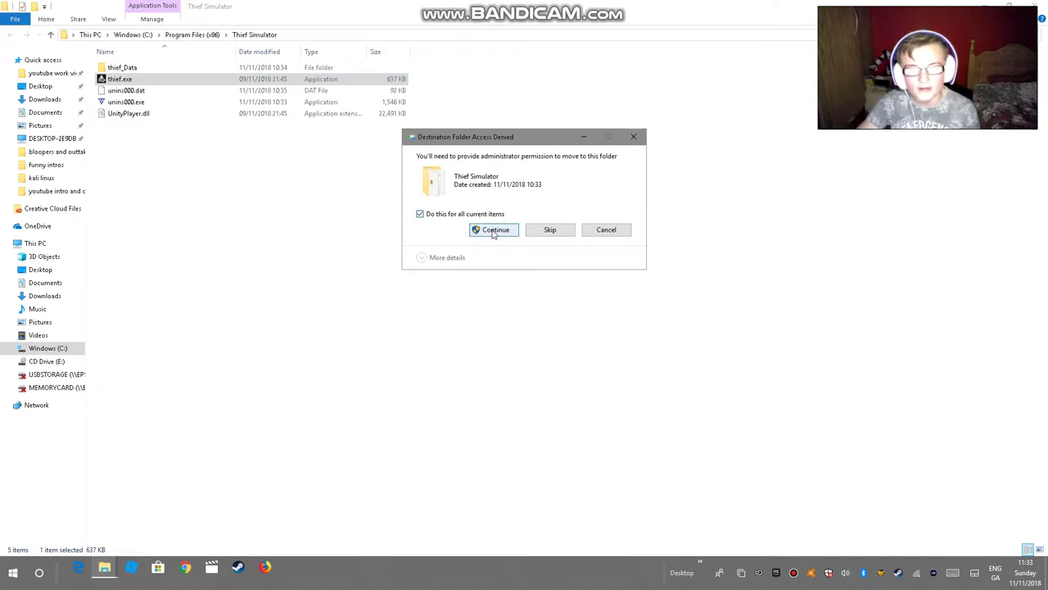
left_click(494, 230)
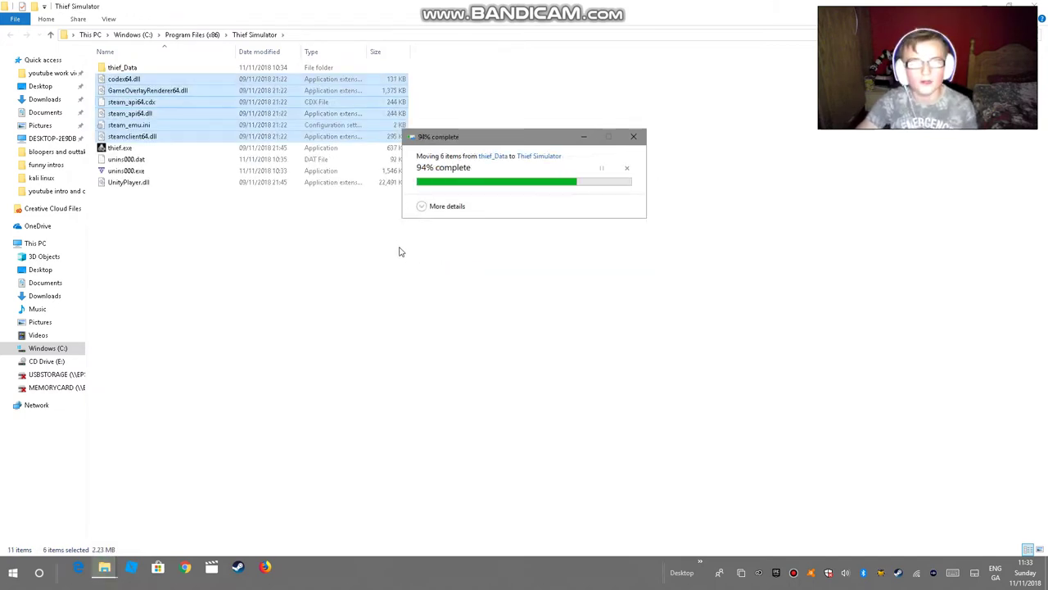
left_click(326, 293)
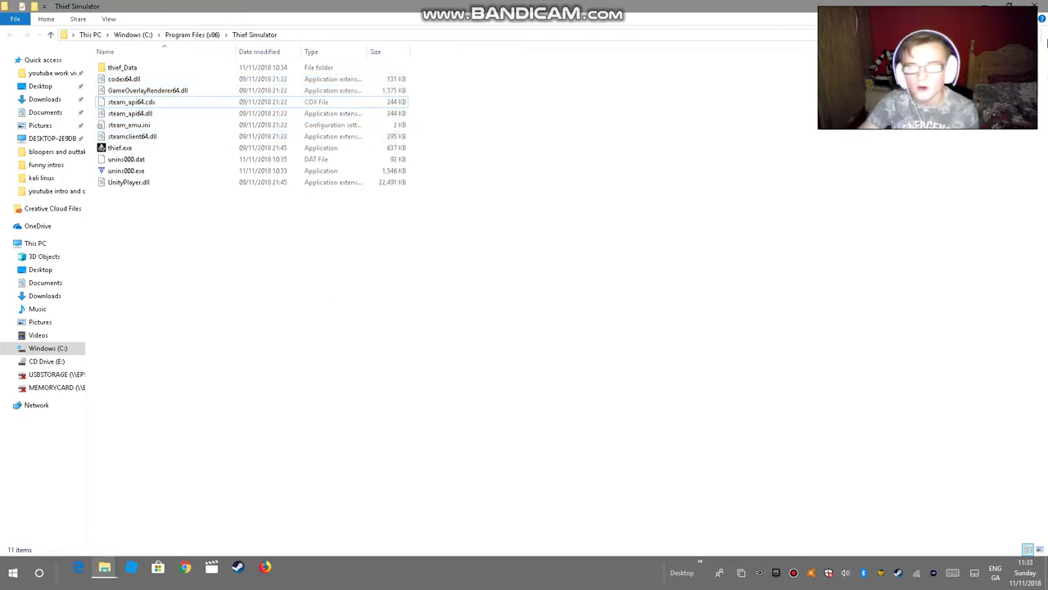
key("alt+Tab")
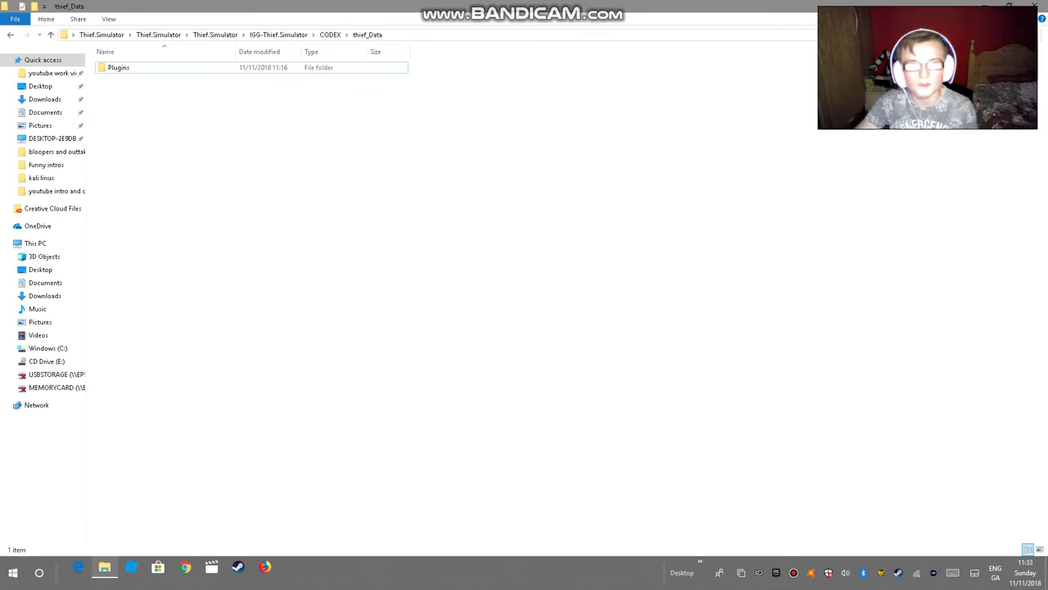
left_click(1037, 5)
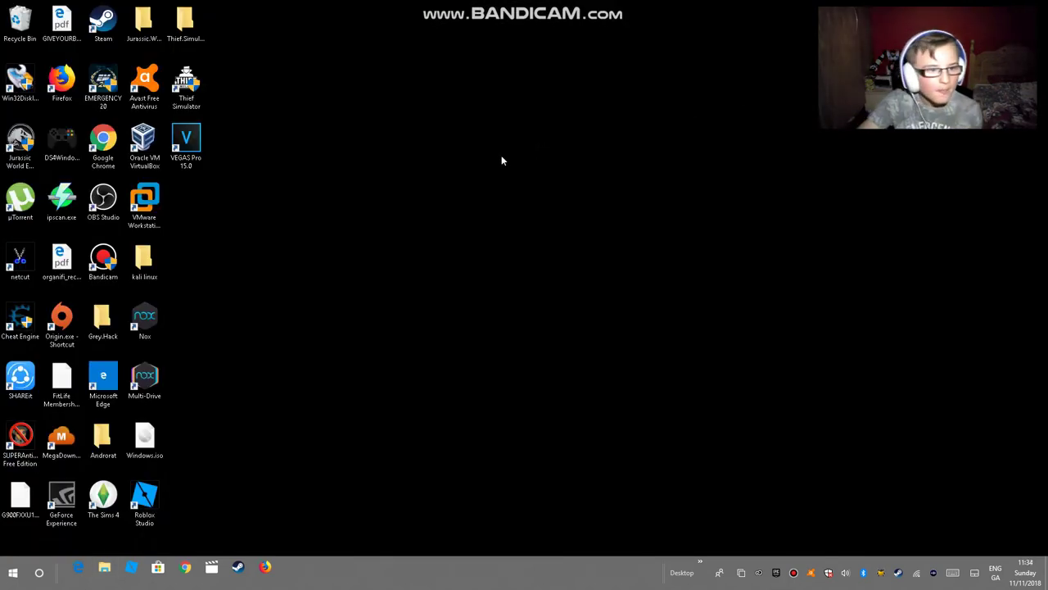
Step: Launch Thief Simulator from its desktop shortcut and exit the game from the profile selection screen
left_click(192, 90)
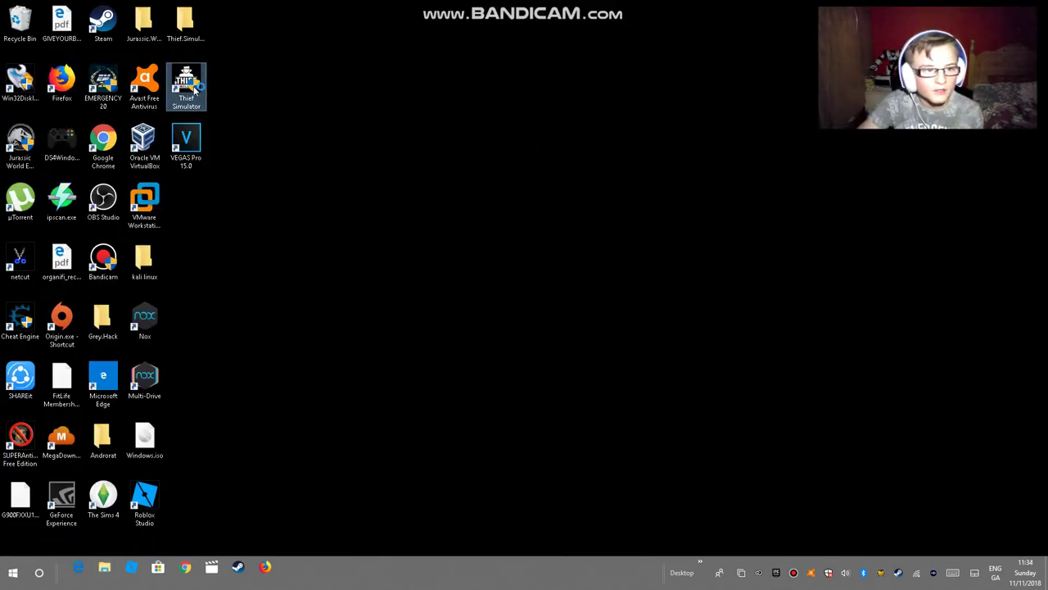
double_click(193, 92)
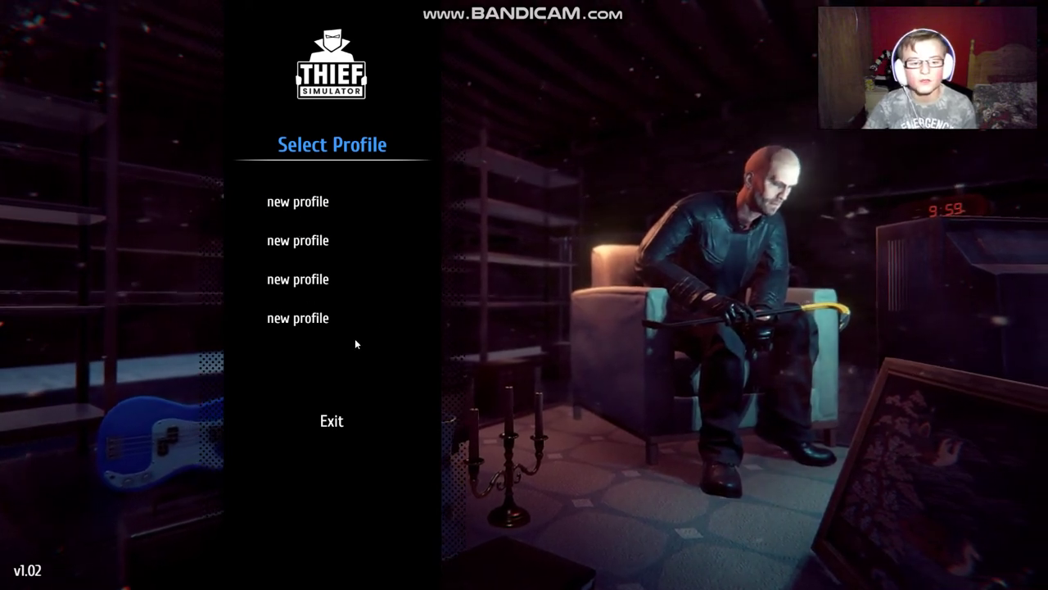
left_click(332, 420)
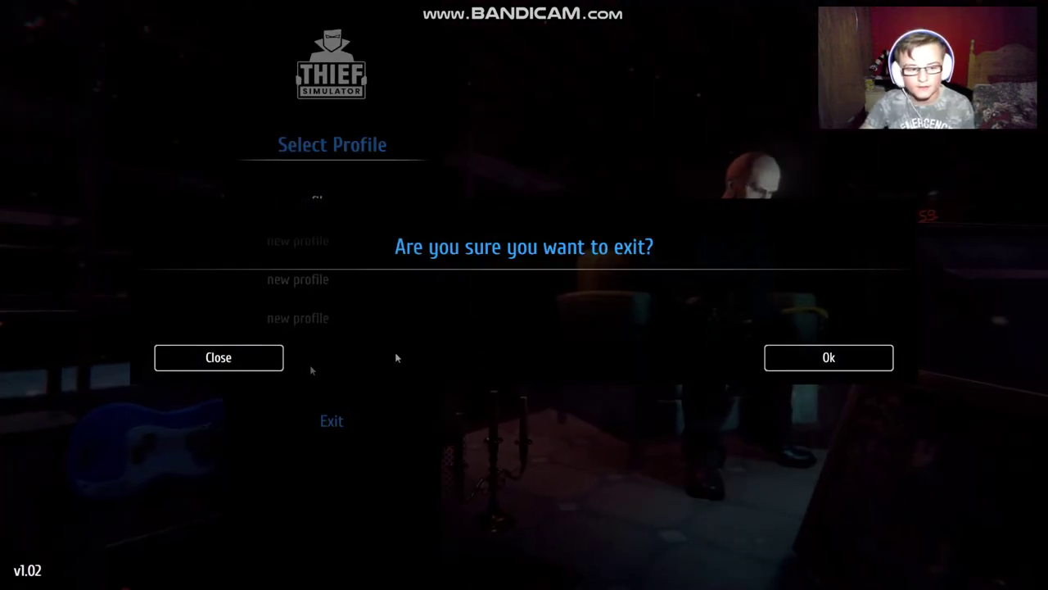
left_click(857, 360)
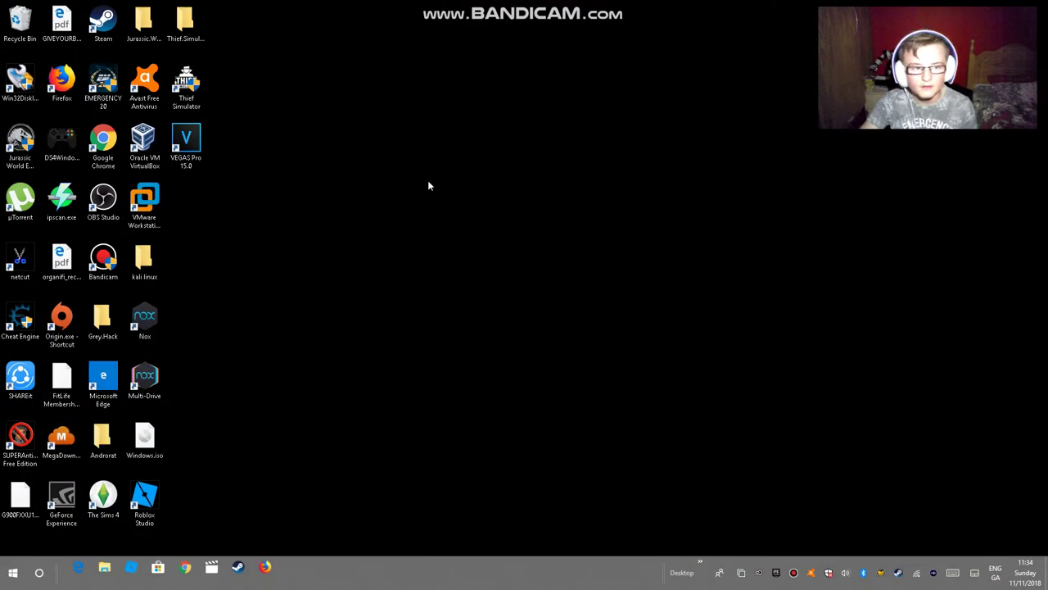
right_click(427, 186)
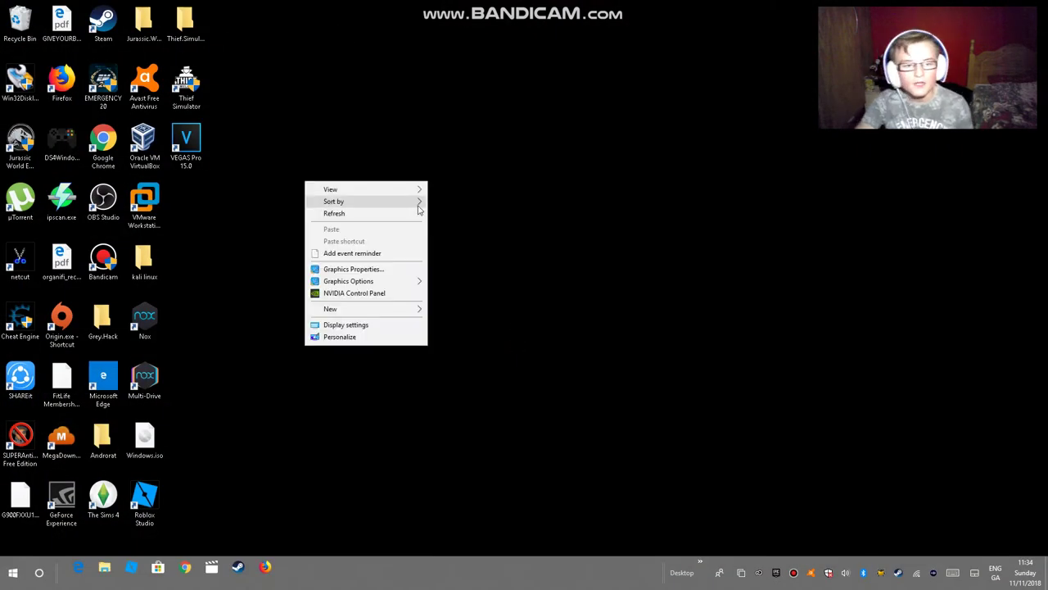
left_click(414, 210)
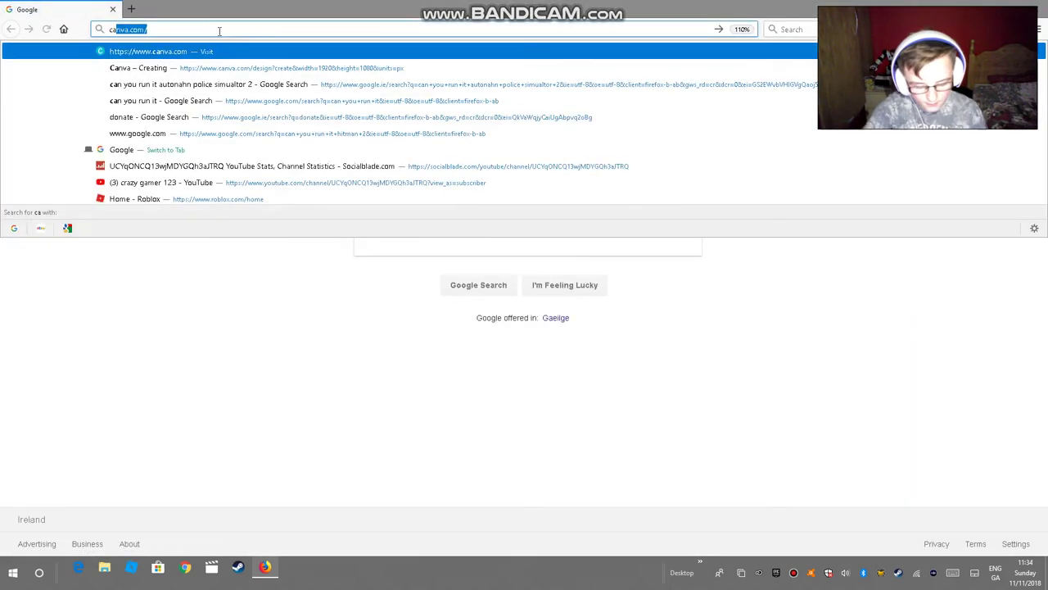
Step: Switch to Firefox and search Google for "can you run it"
type("ou run it")
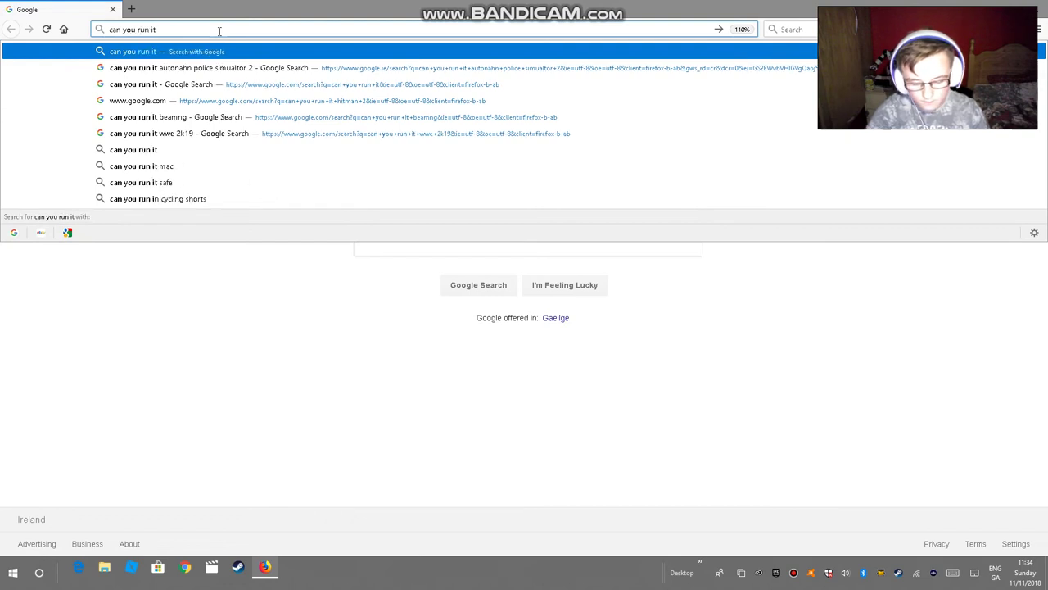
key("Return")
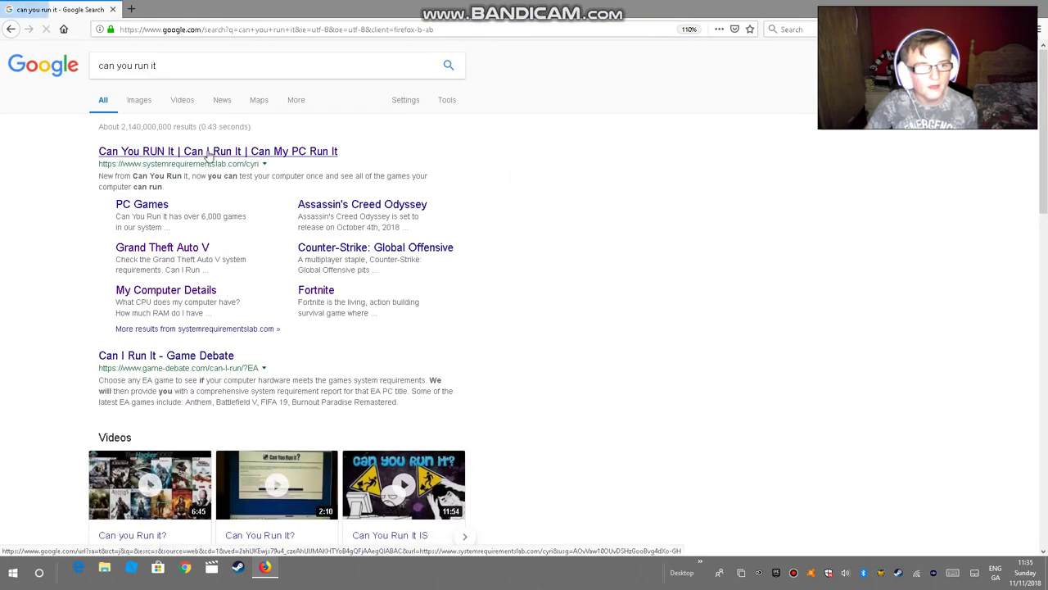
left_click(11, 29)
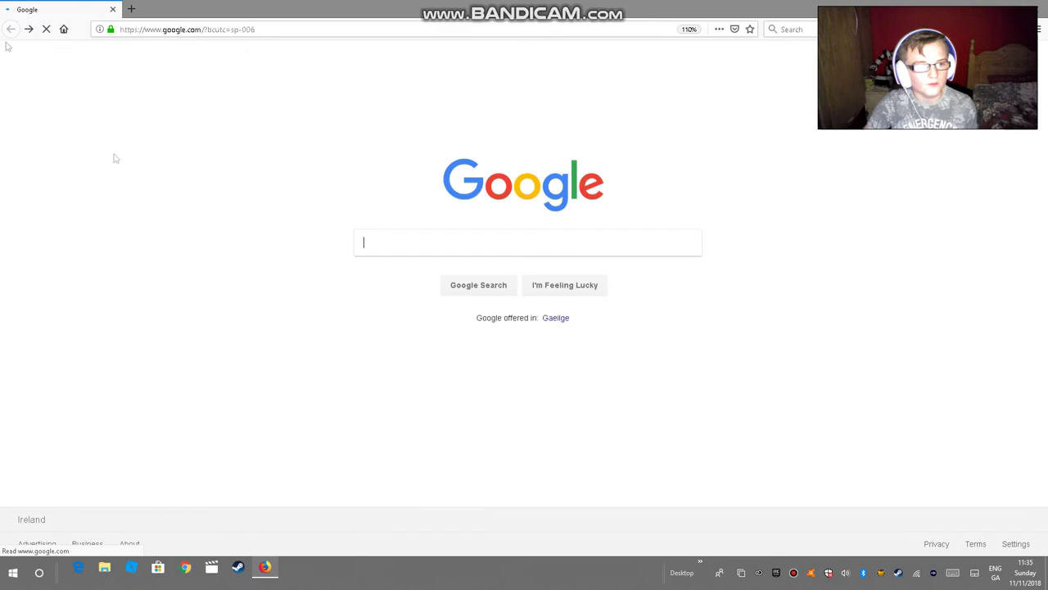
left_click(28, 30)
Step: Refine the search to "can you run it thief simulator" and open the THIEF system requirements result on systemrequirementslab.com
left_click(208, 70)
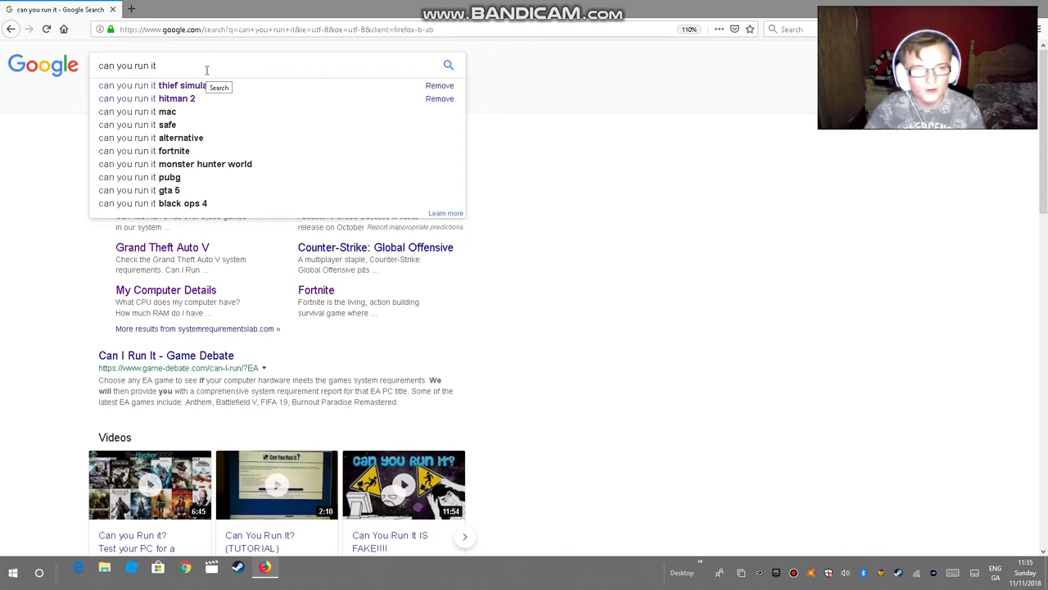
left_click(219, 90)
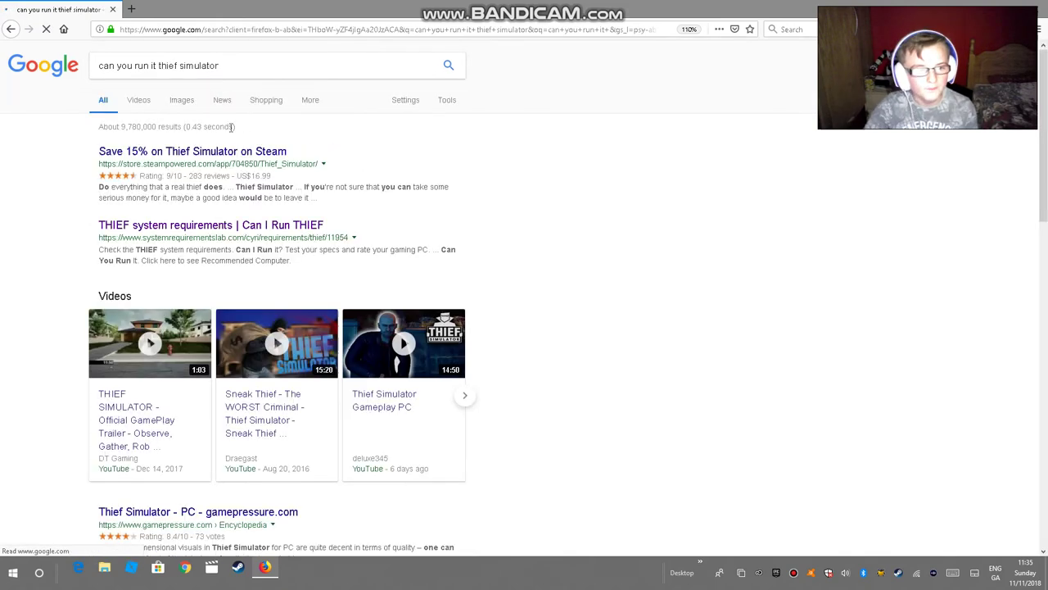
left_click(232, 226)
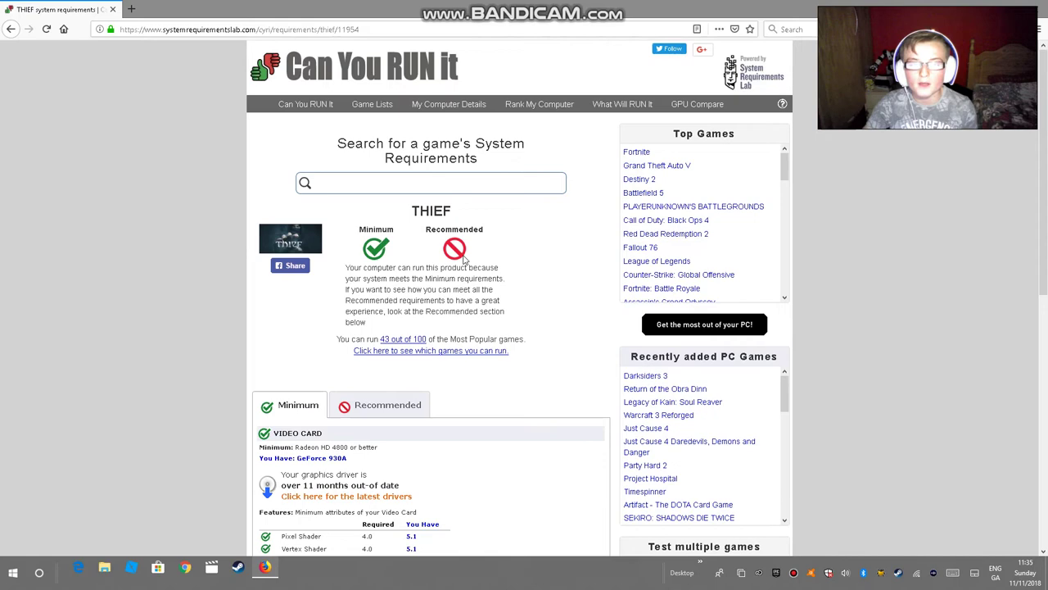
Step: Examine how this computer compares with THIEF's Recommended requirements, from video card to free disk space
left_click(350, 404)
scroll(351, 146, "down", 3)
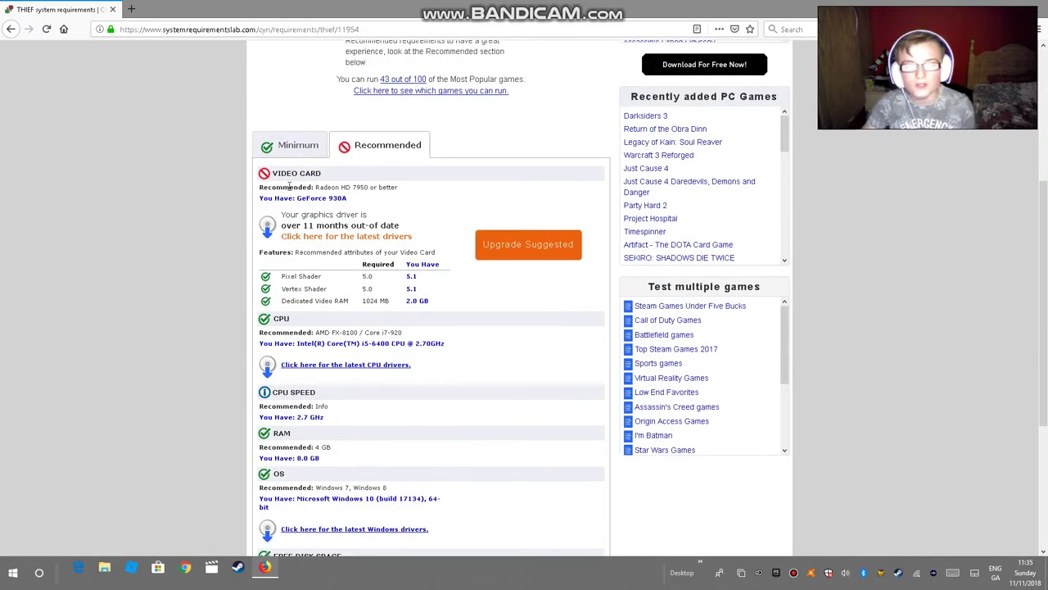
scroll(384, 205, "up", 3)
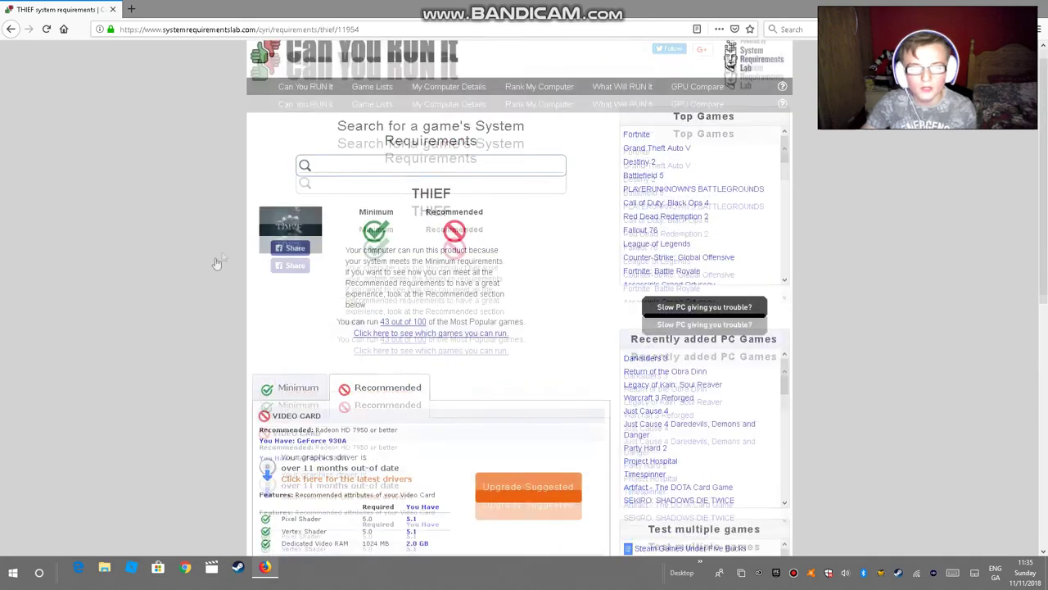
scroll(393, 357, "down", 4)
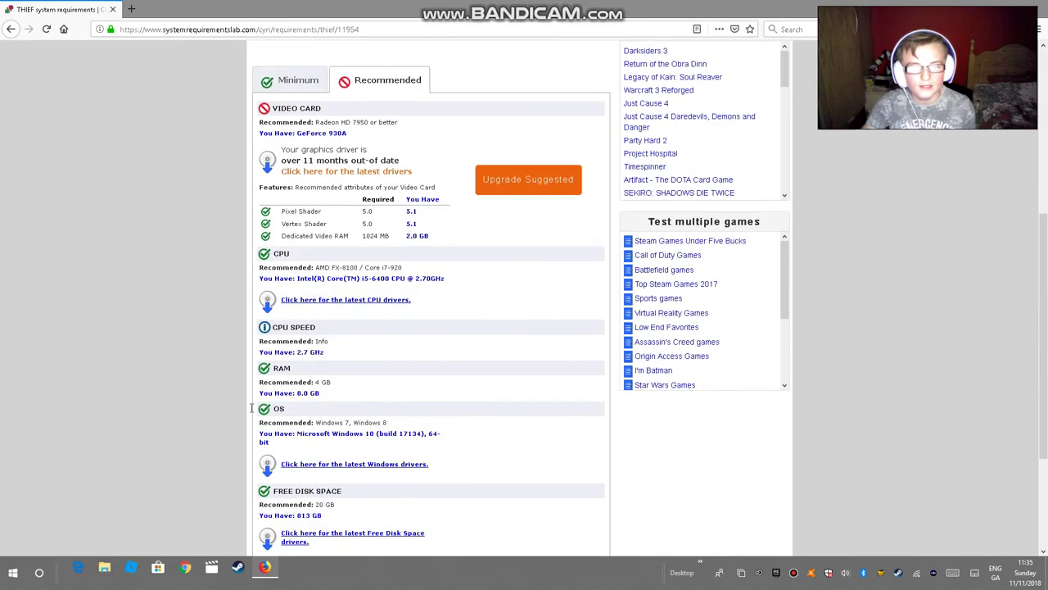
scroll(344, 246, "up", 3)
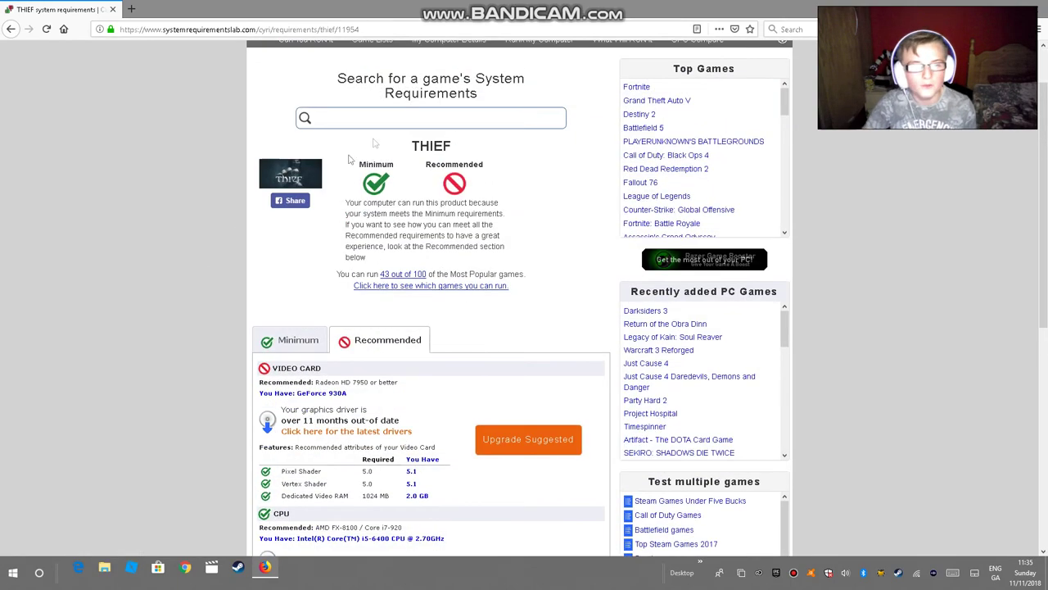
Step: Check this computer against THIEF's Minimum requirements and close the browser
left_click(298, 339)
scroll(366, 336, "down", 3)
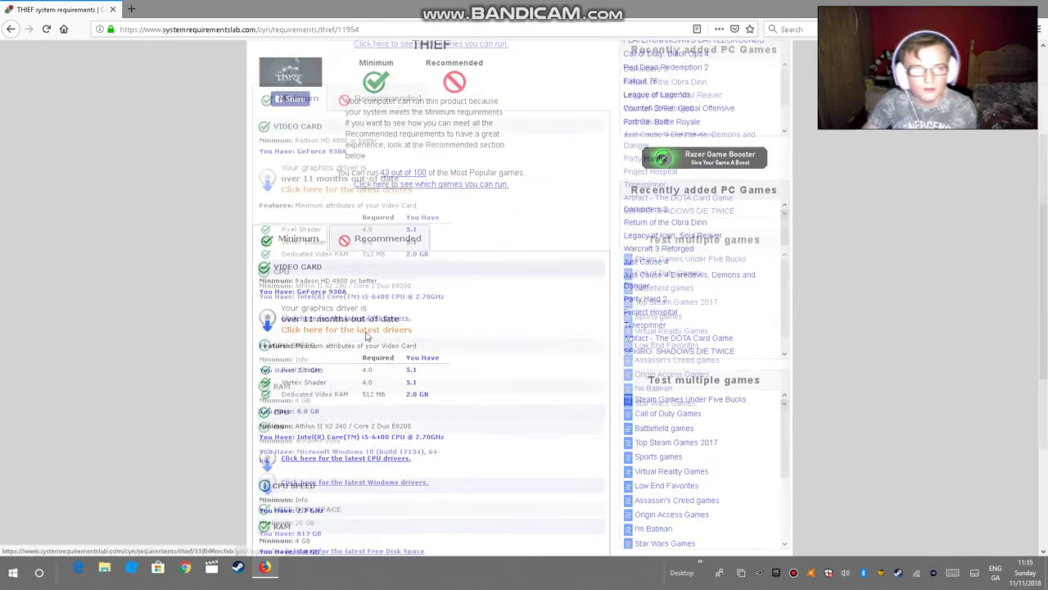
scroll(360, 327, "up", 4)
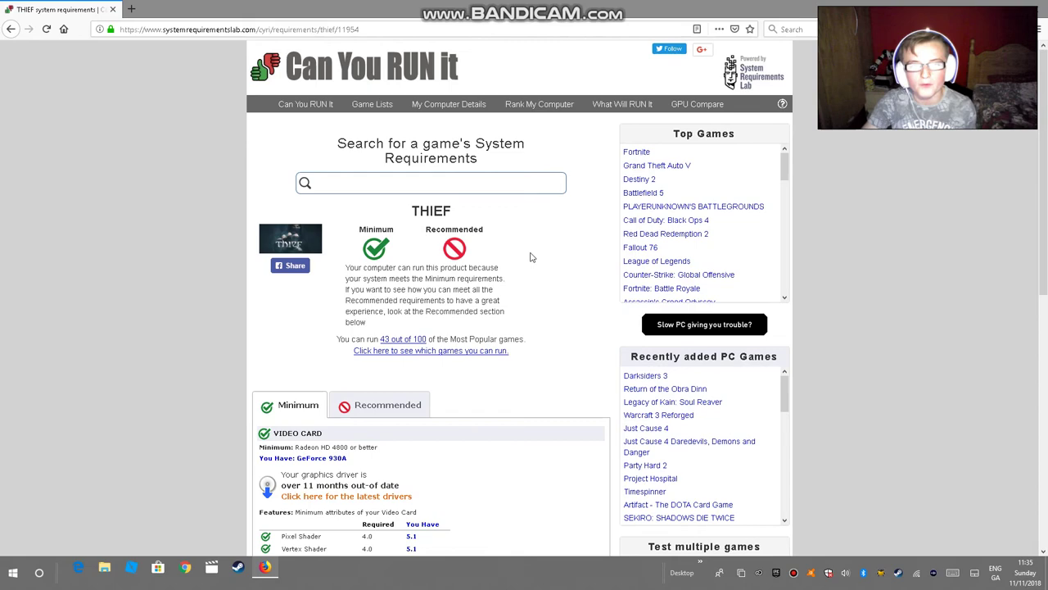
left_click(113, 9)
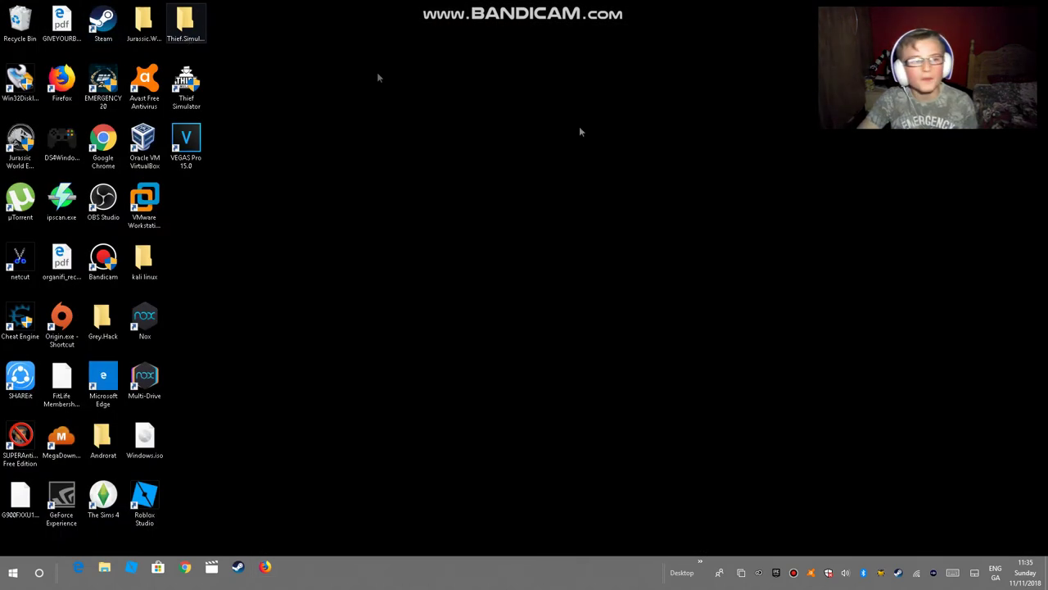
right_click(494, 127)
left_click(458, 159)
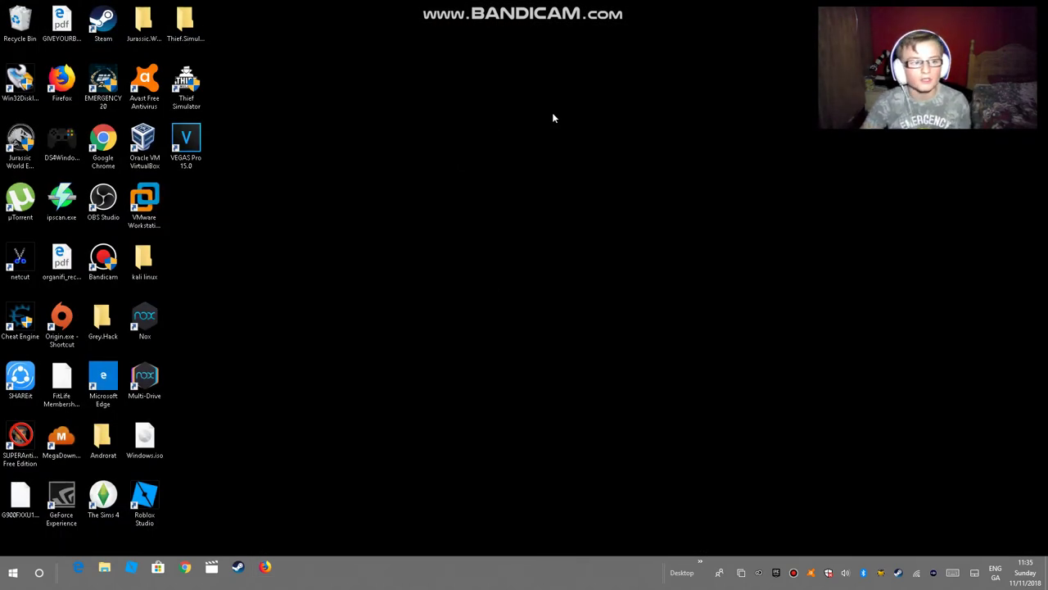